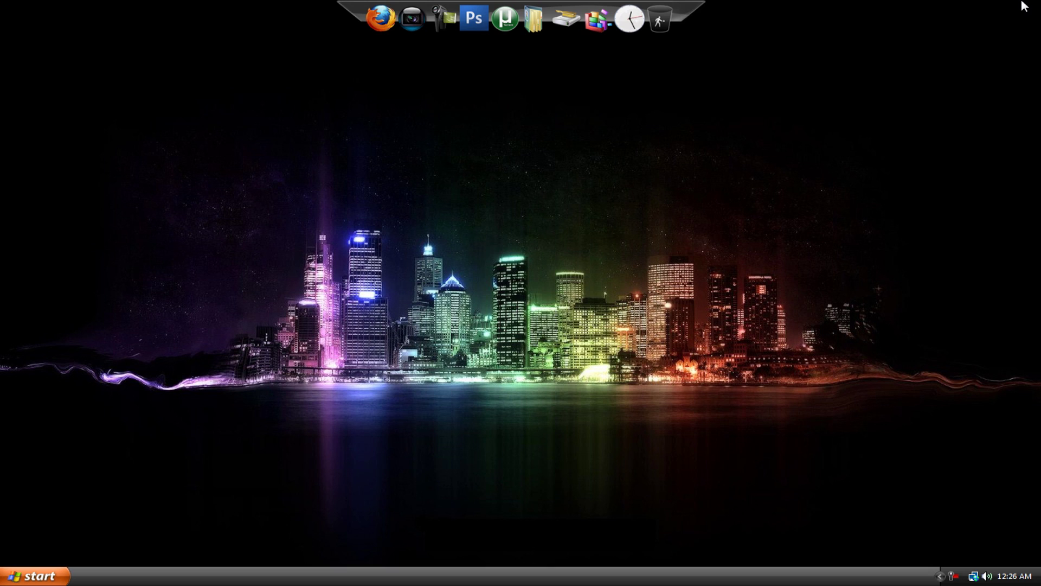
# - Launch Firefox, search Google for 'utorrent' and open the utorrent.com home page
pyautogui.click(382, 30)
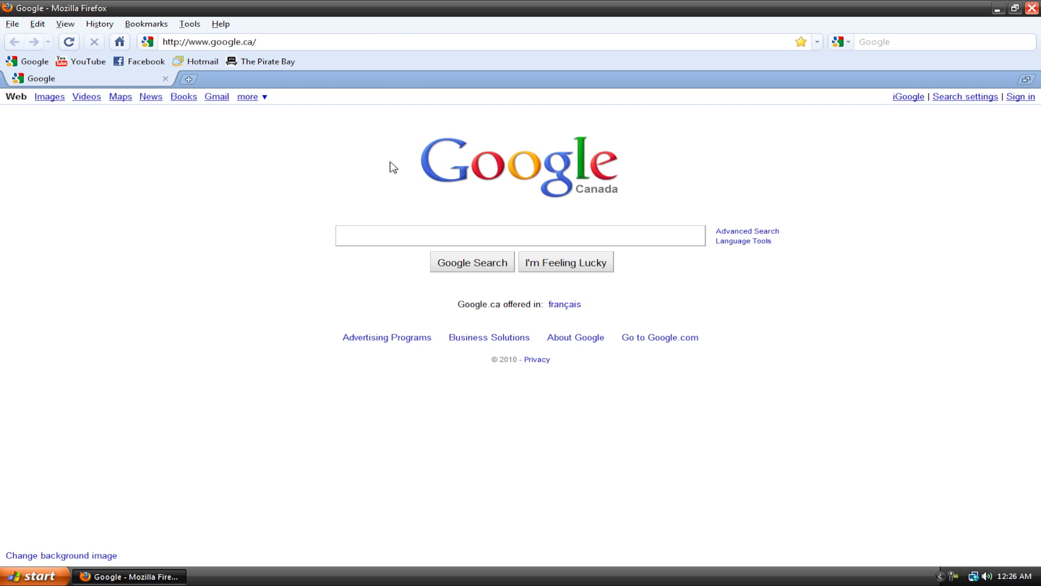
pyautogui.write('utorrent')
pyautogui.press('Return')
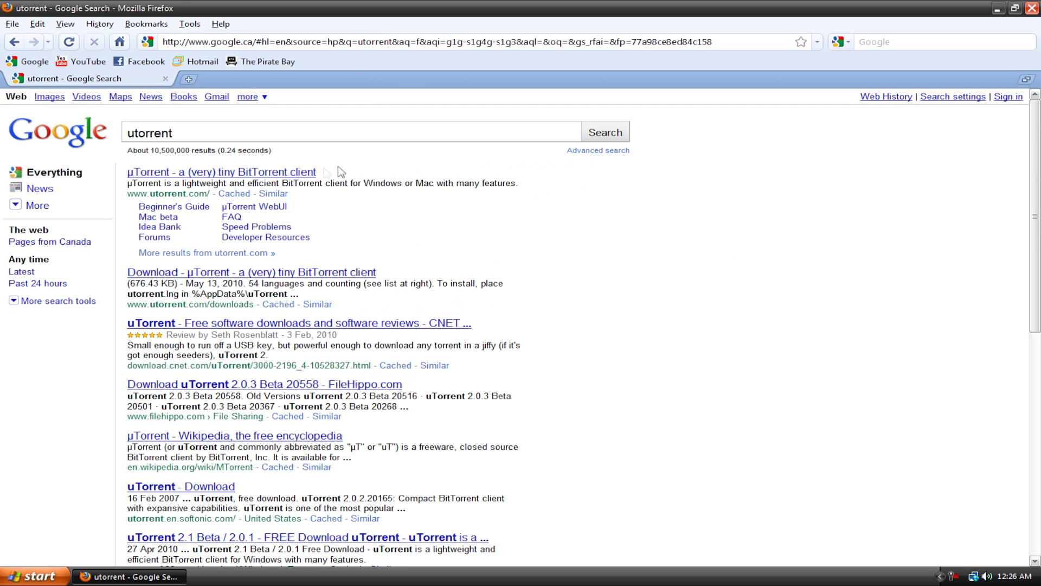
pyautogui.click(310, 172)
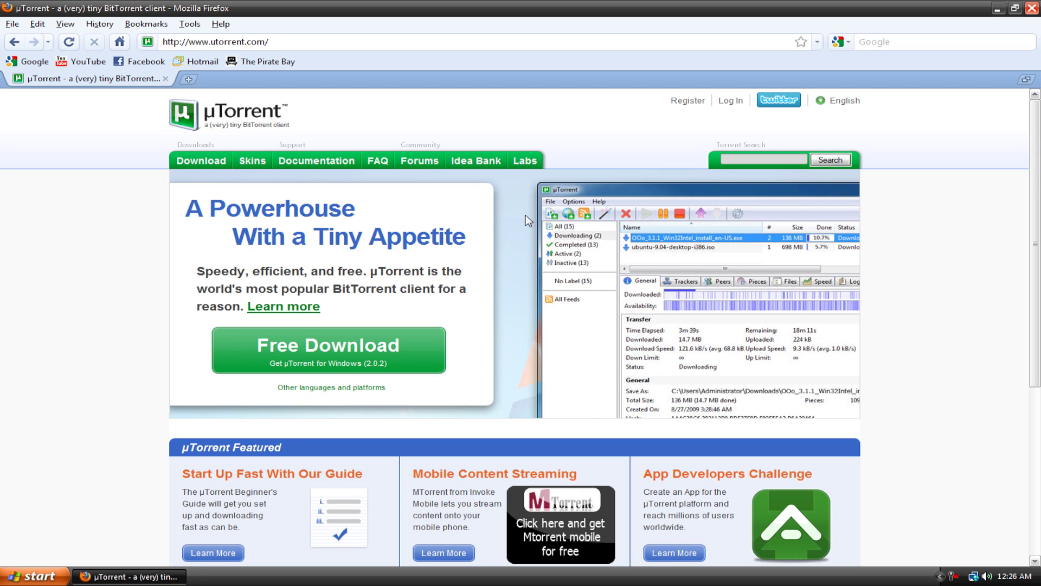
# - Download the free µTorrent installer utorrent.exe and save it to the Desktop
pyautogui.click(405, 348)
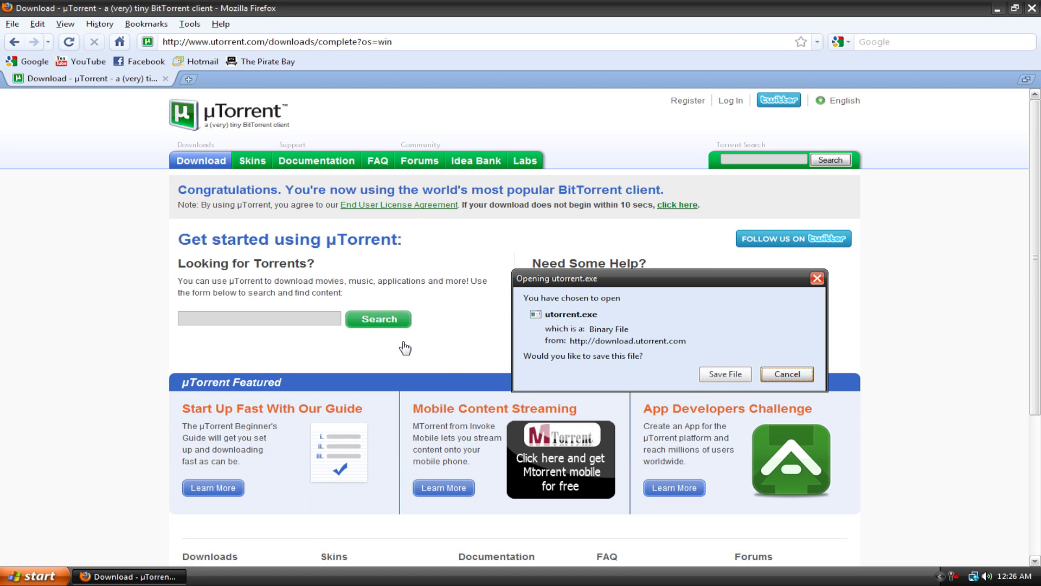
pyautogui.click(725, 374)
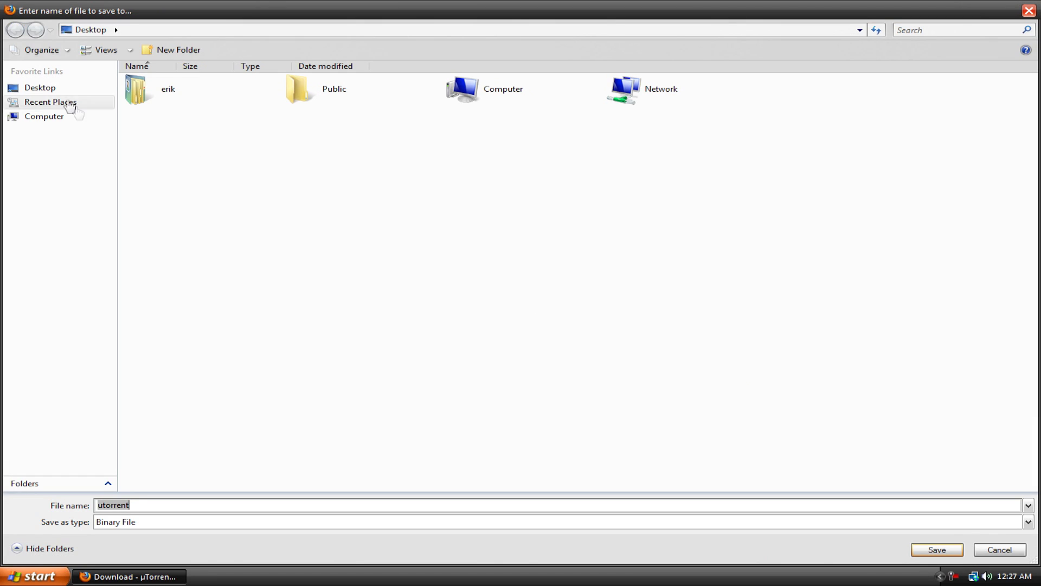
pyautogui.click(39, 87)
pyautogui.click(937, 549)
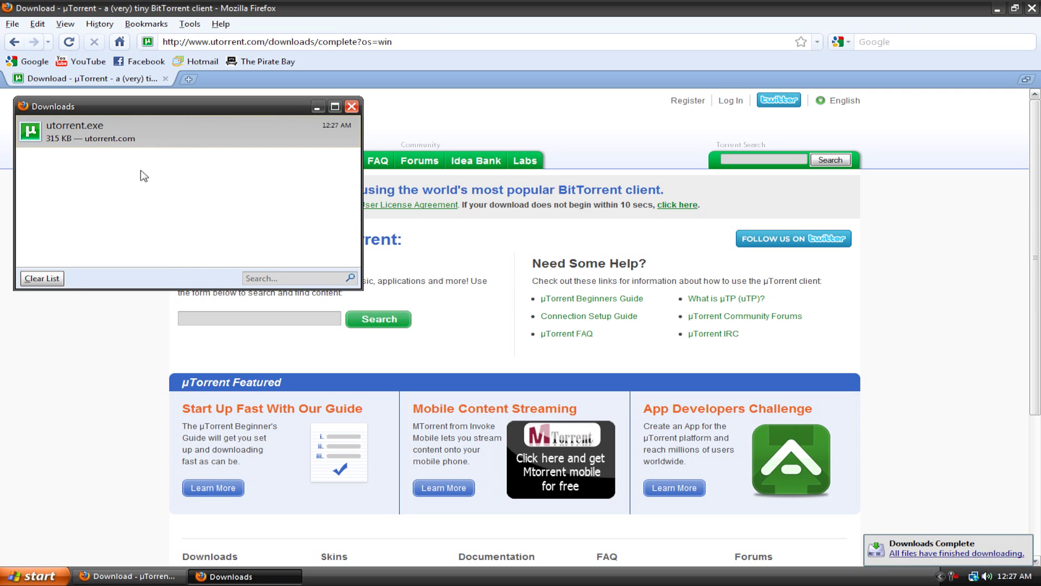
# - Run utorrent.exe and go through the setup wizard with the default install location
pyautogui.doubleClick(130, 143)
pyautogui.click(549, 302)
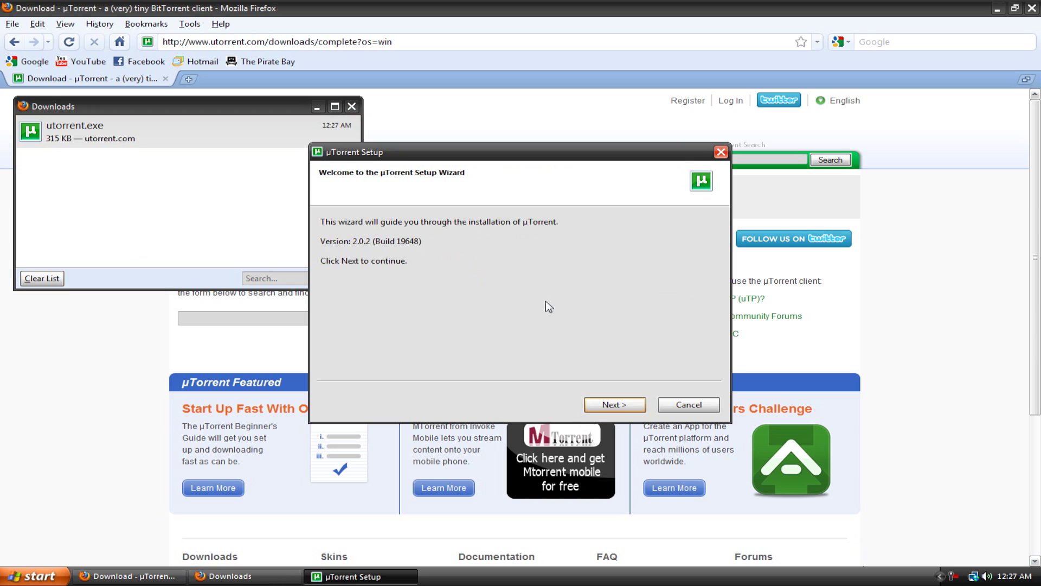
pyautogui.click(623, 404)
pyautogui.click(623, 405)
pyautogui.click(624, 405)
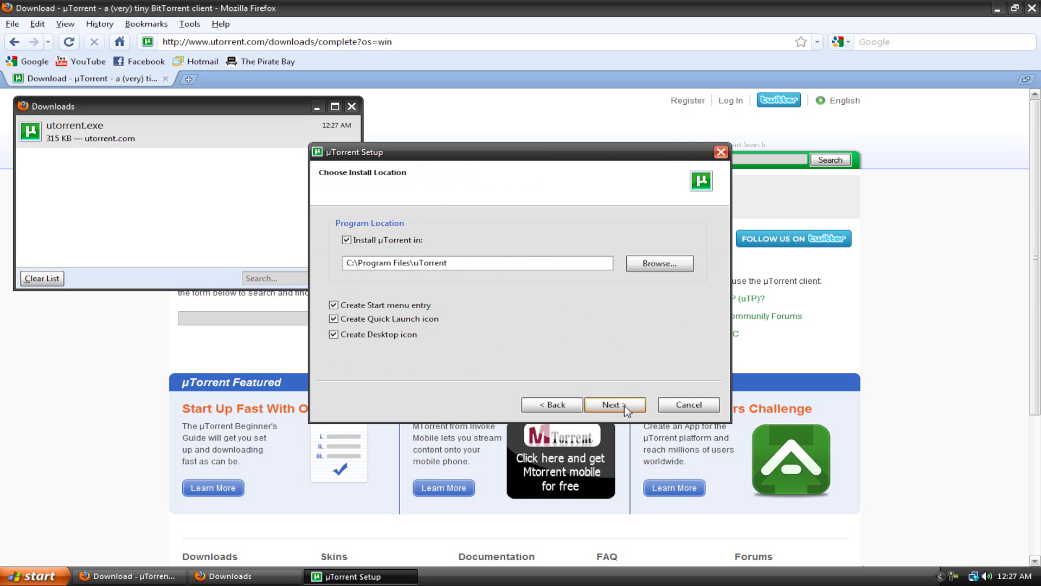
pyautogui.click(624, 405)
pyautogui.click(624, 405)
pyautogui.click(624, 405)
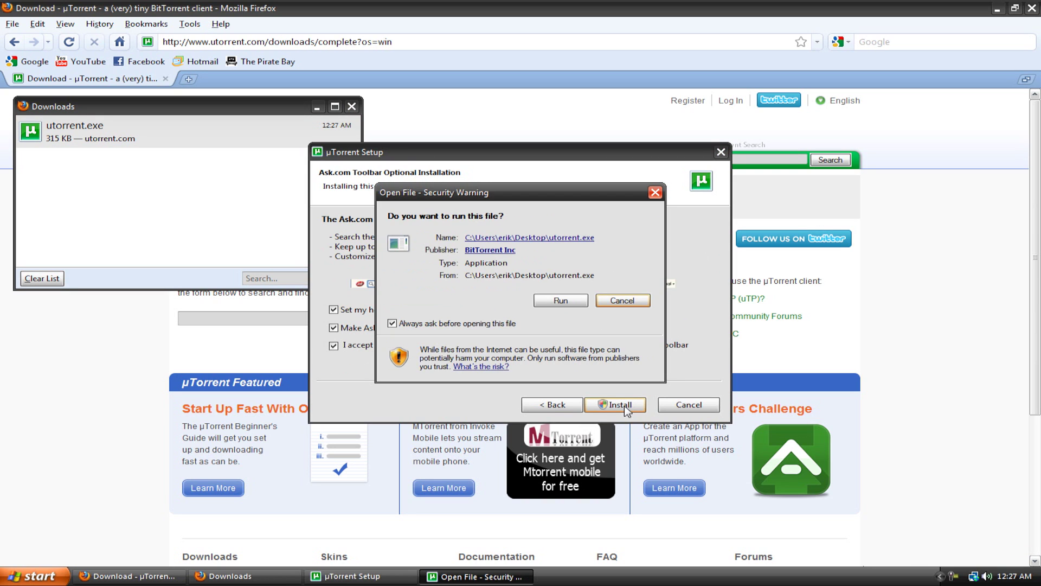
pyautogui.click(624, 301)
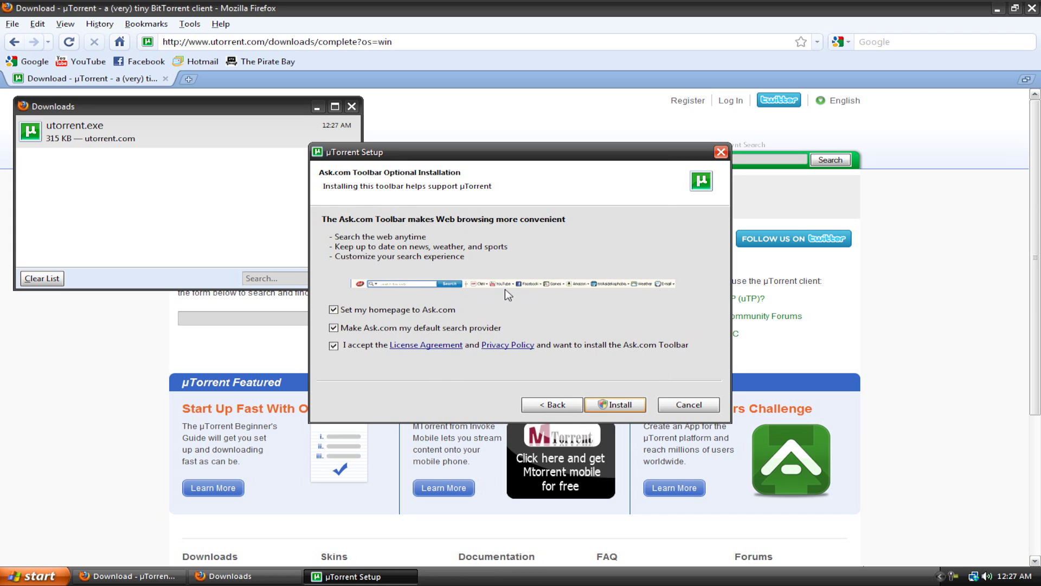
# - Untick Ask.com as homepage and default search provider, then finish installing µTorrent
pyautogui.click(446, 310)
pyautogui.click(444, 328)
pyautogui.click(620, 407)
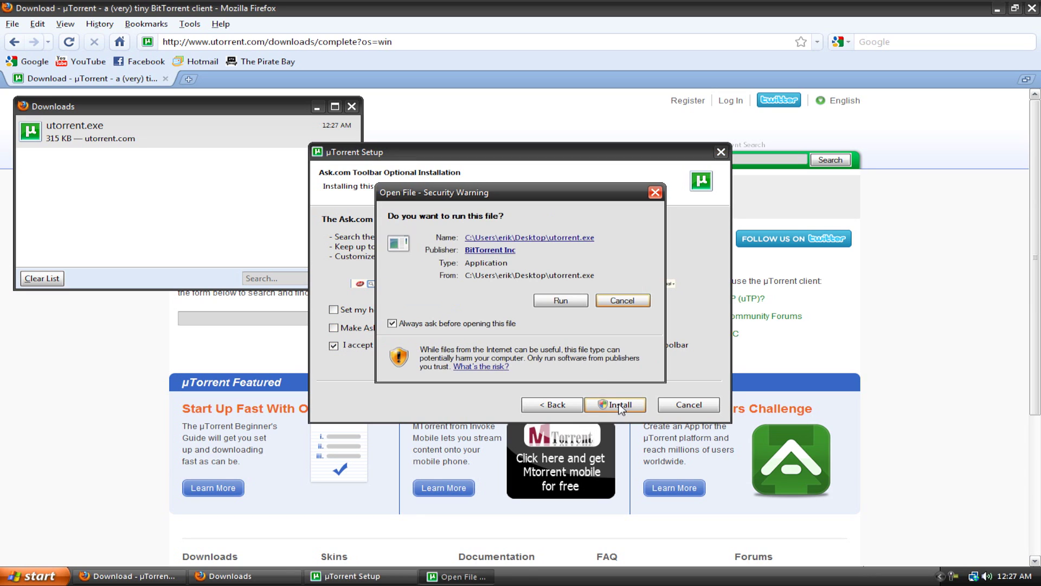
pyautogui.click(574, 302)
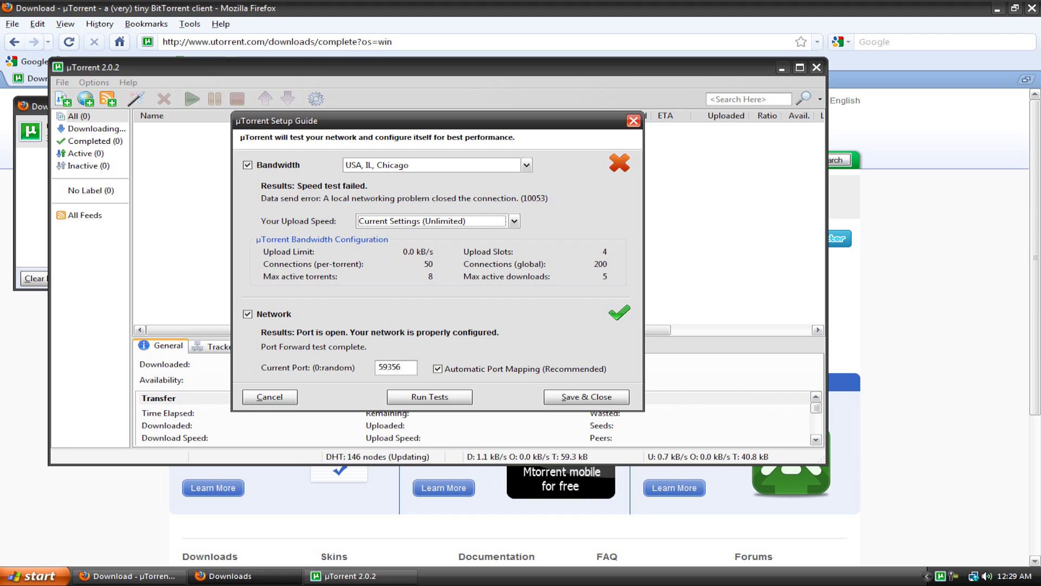
# - Switch back to Firefox and return to the Google home page
pyautogui.click(129, 576)
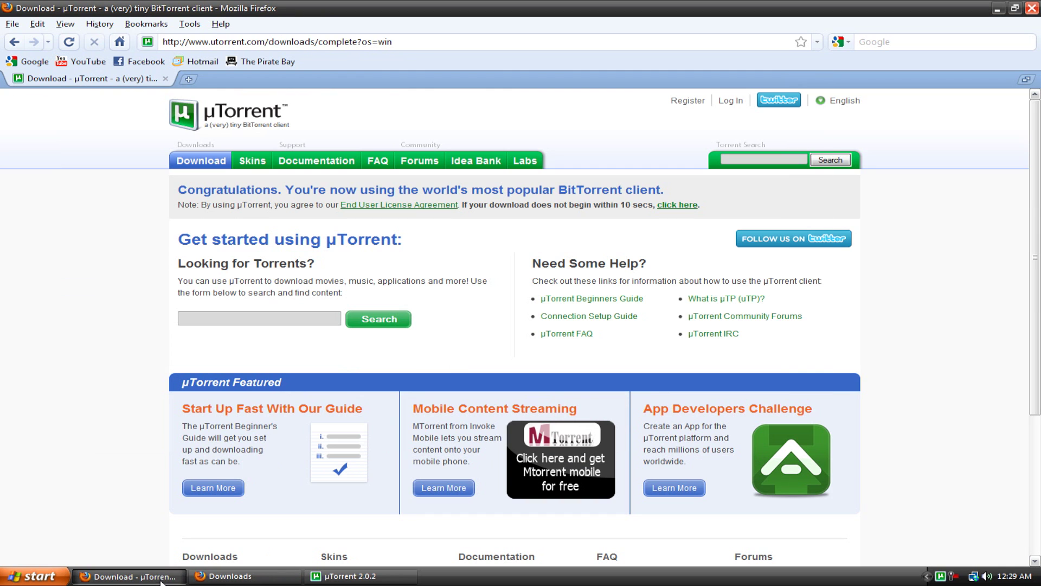
pyautogui.click(121, 45)
# - Search Google for 'speed test' and run Speedtest.net against the Brandon server: 19.93 down, 0.29 up
pyautogui.write('speed test')
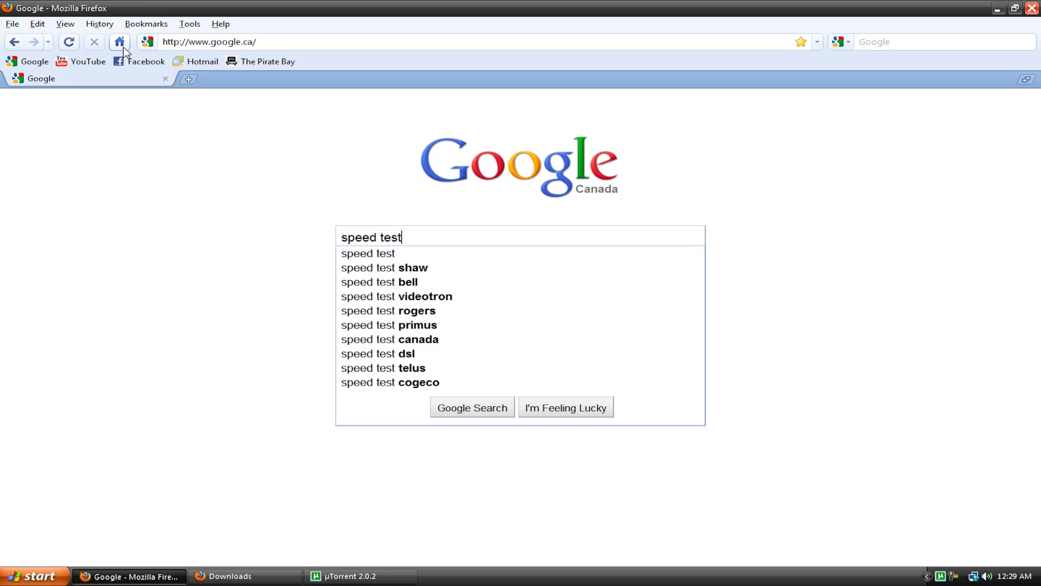
pyautogui.press('Return')
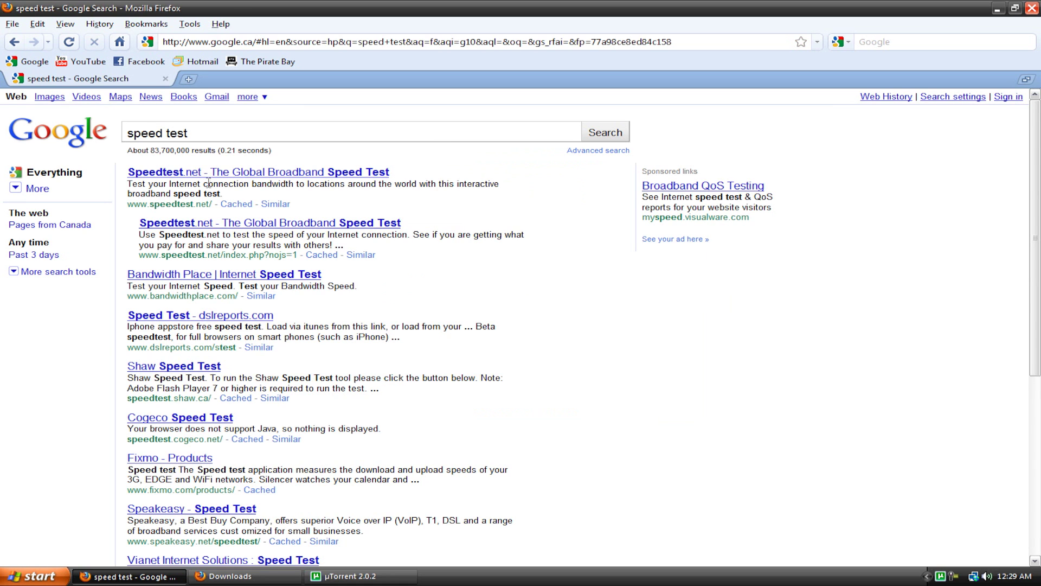
pyautogui.click(201, 172)
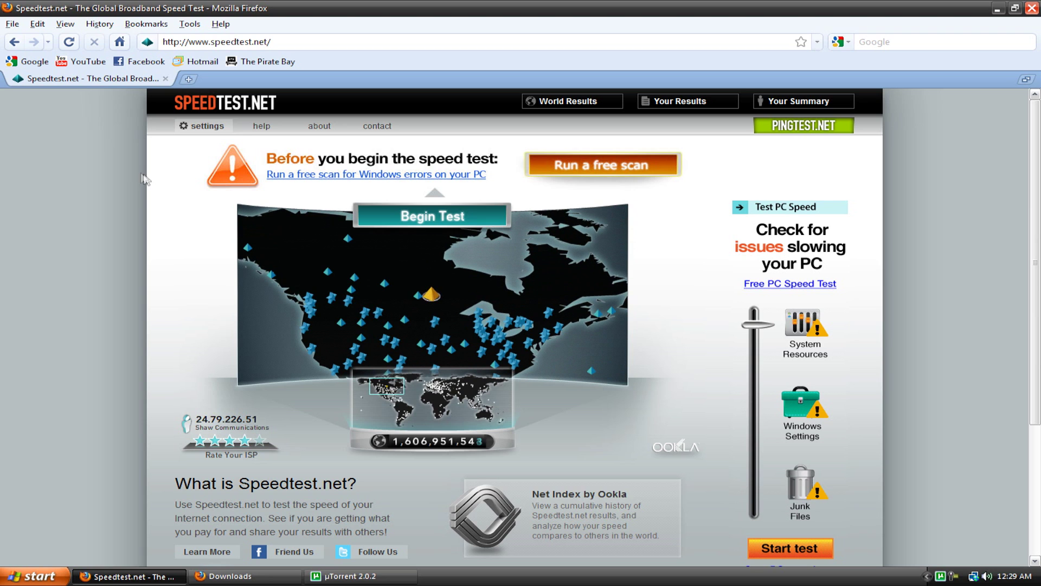
pyautogui.click(430, 297)
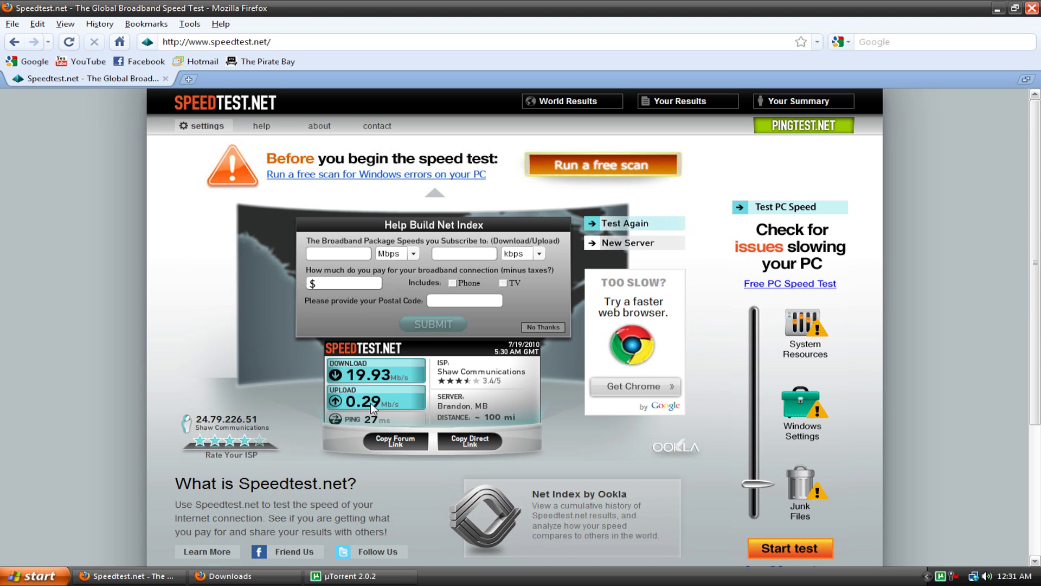
# - Choose 1 Mbit/s upload speed in µTorrent's Setup Guide, save it, and maximize µTorrent
pyautogui.click(116, 45)
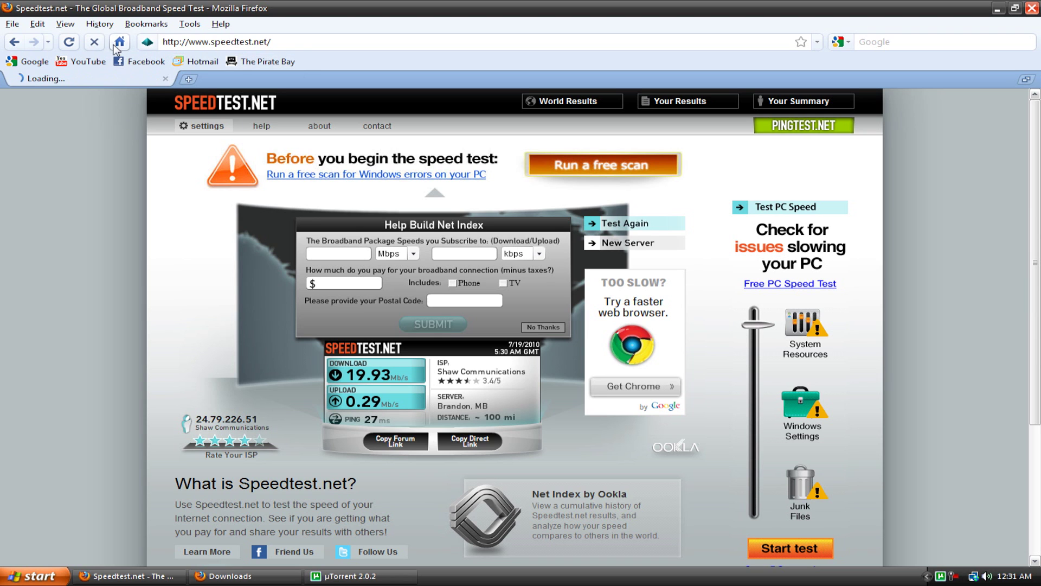
pyautogui.click(358, 576)
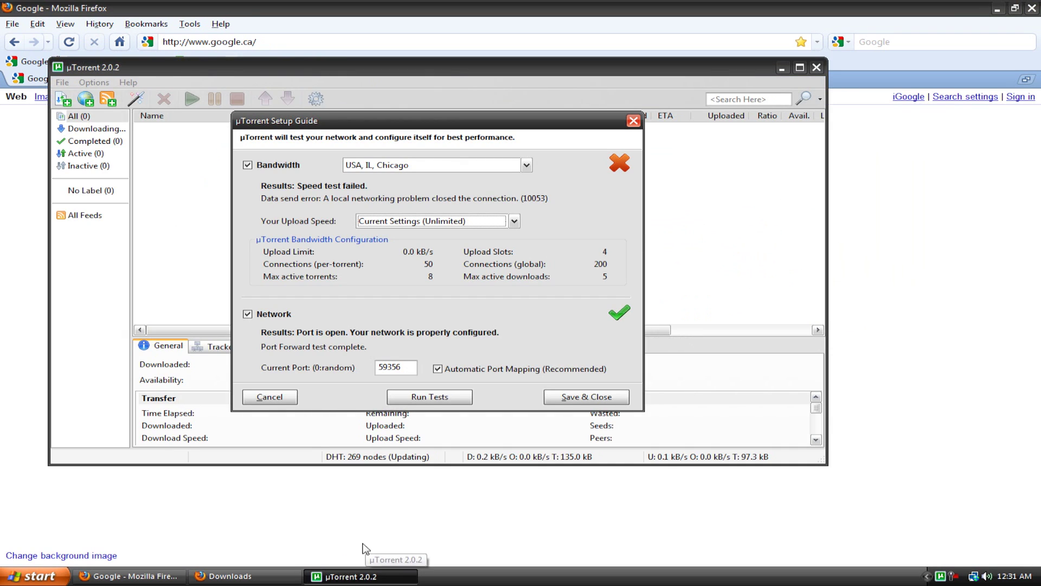
pyautogui.click(480, 222)
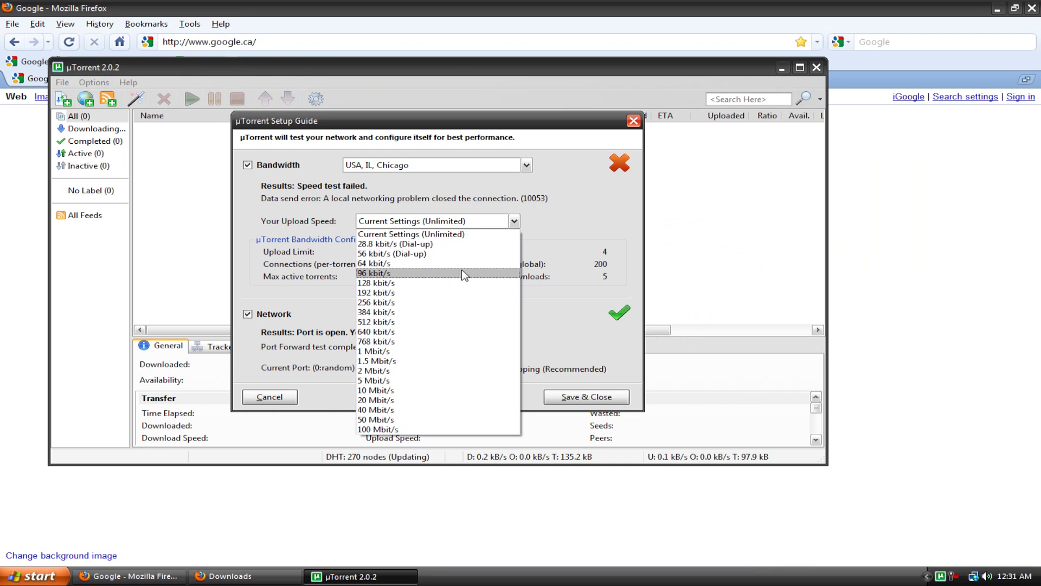
pyautogui.click(384, 352)
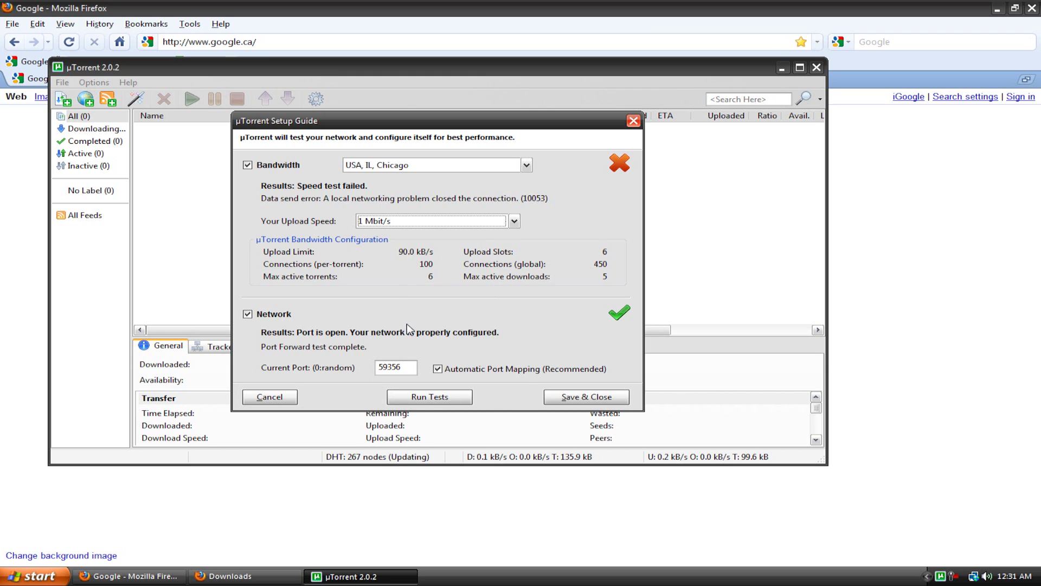
pyautogui.click(548, 397)
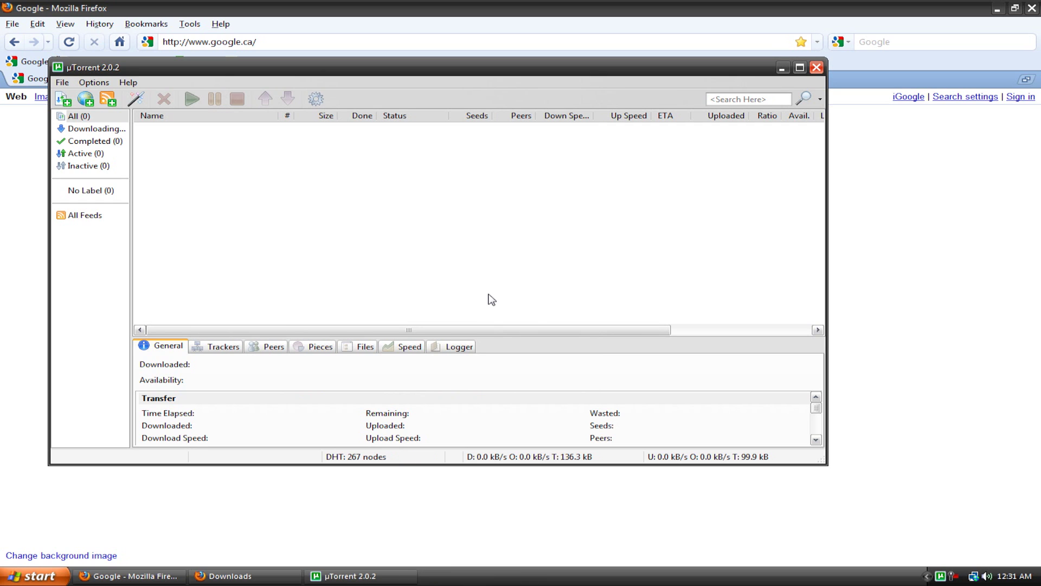
pyautogui.click(800, 67)
# - Return to Firefox and open thepiratebay.org from the bookmarks toolbar
pyautogui.click(169, 577)
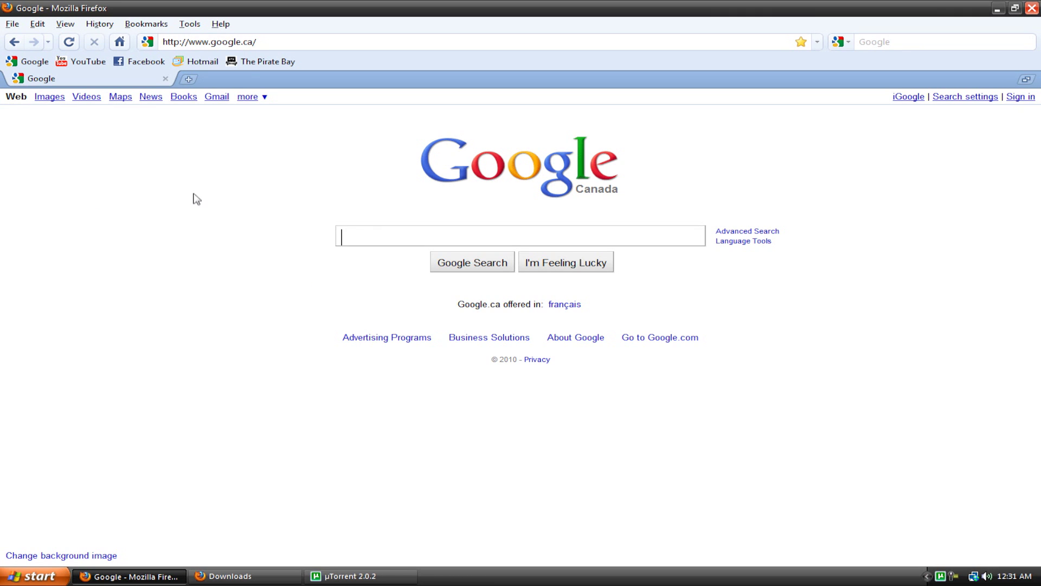
pyautogui.click(255, 62)
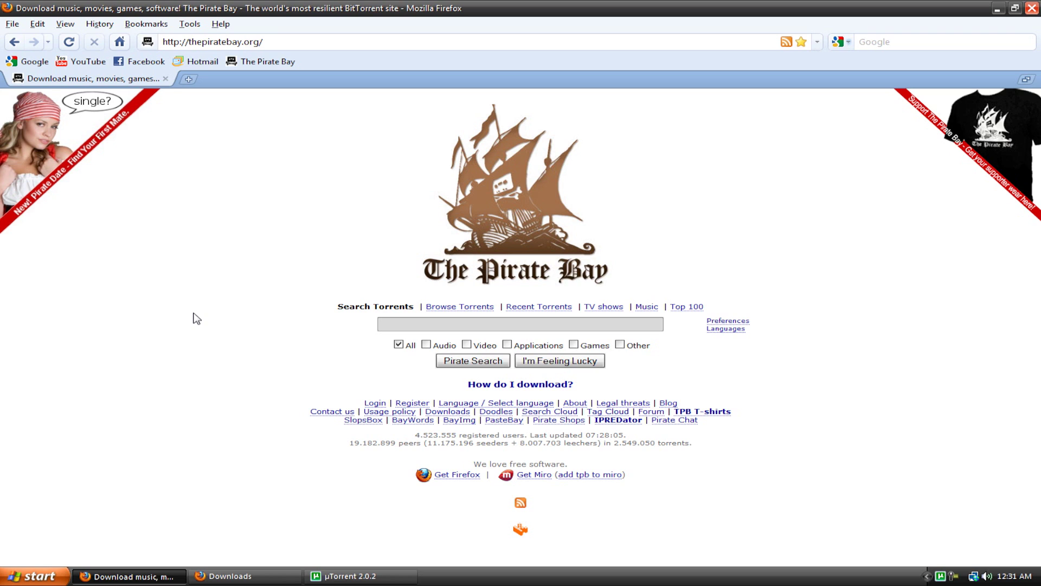
# - Search The Pirate Bay for 'Google Chrome' and sort results by the SE column
pyautogui.write('oogle Chrome')
pyautogui.press('Return')
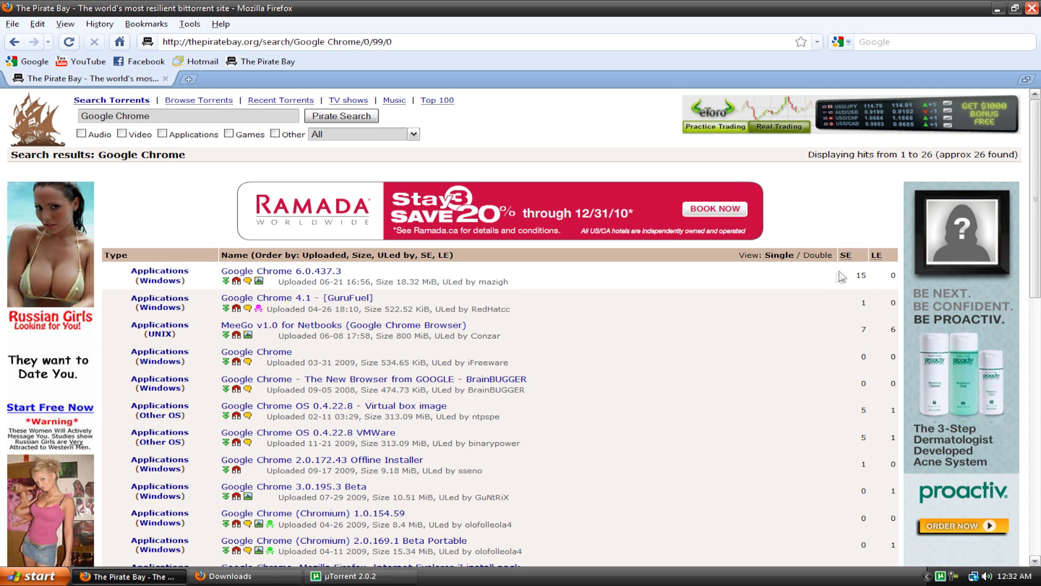
pyautogui.click(847, 255)
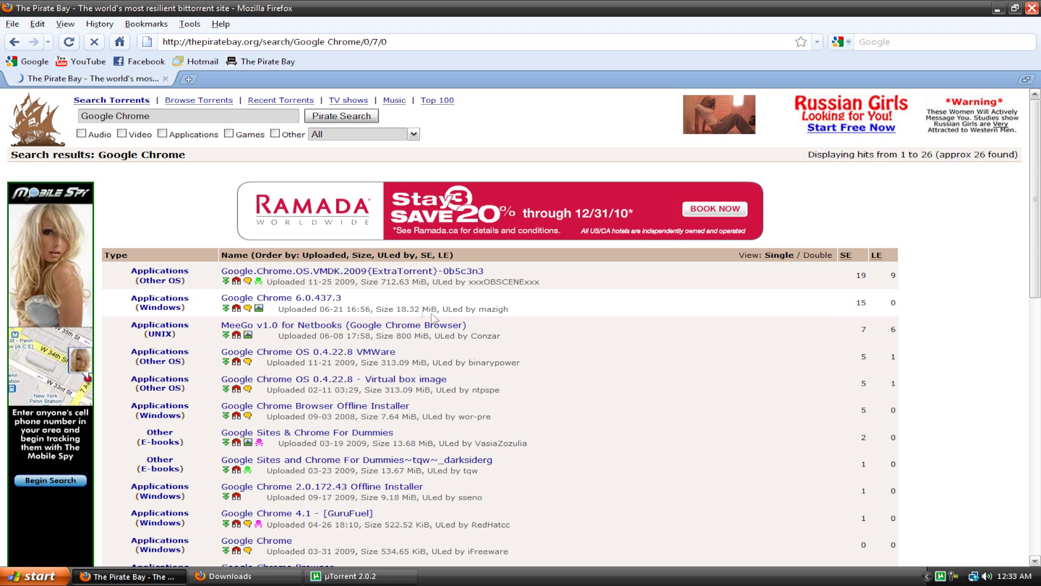
# - Open the Google Chrome 6.0.437.3 torrent page and download its torrent file
pyautogui.click(302, 299)
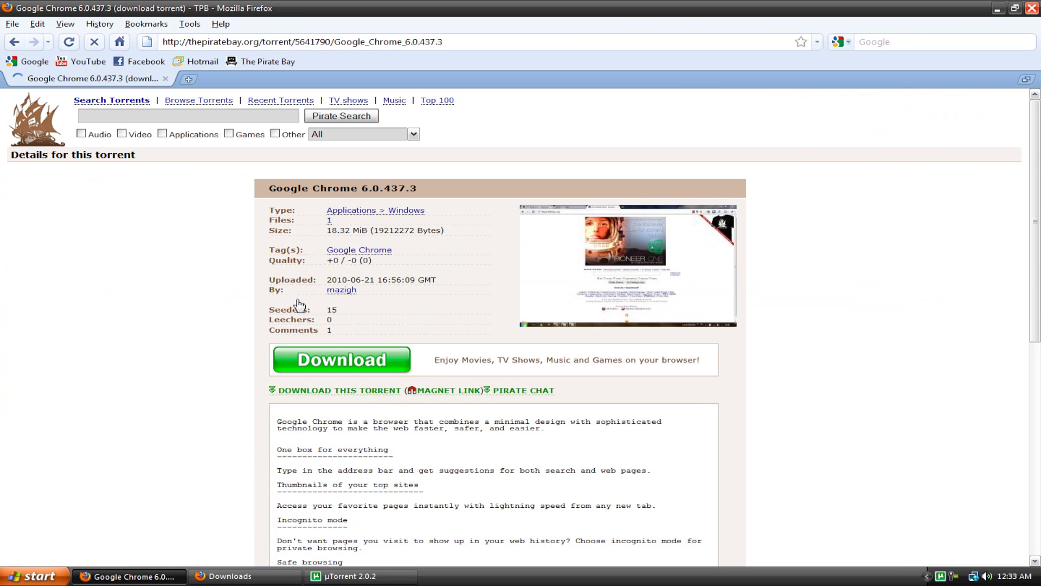
pyautogui.scroll(-2, 214, 287)
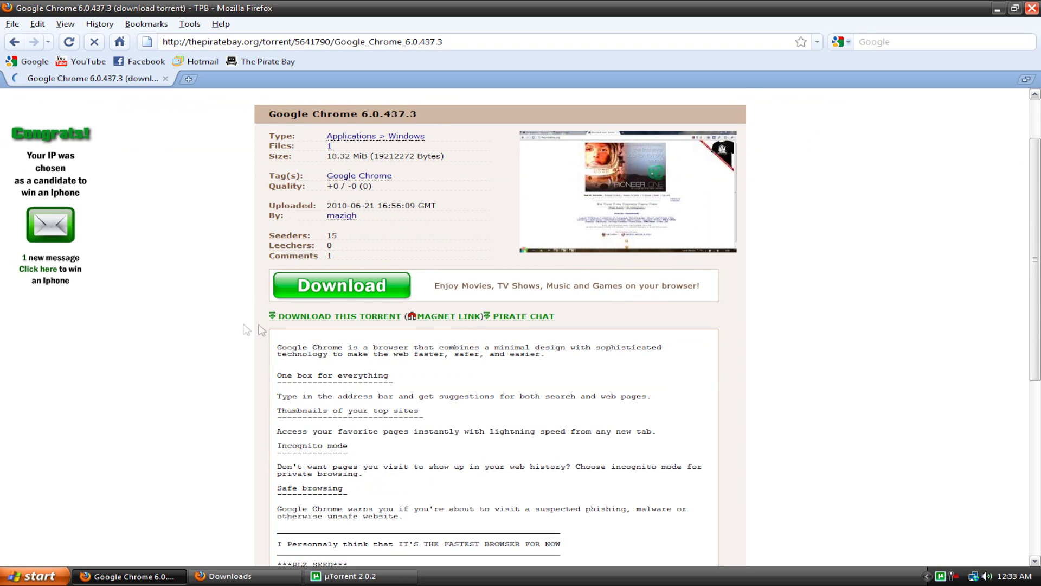
pyautogui.scroll(-2, 227, 326)
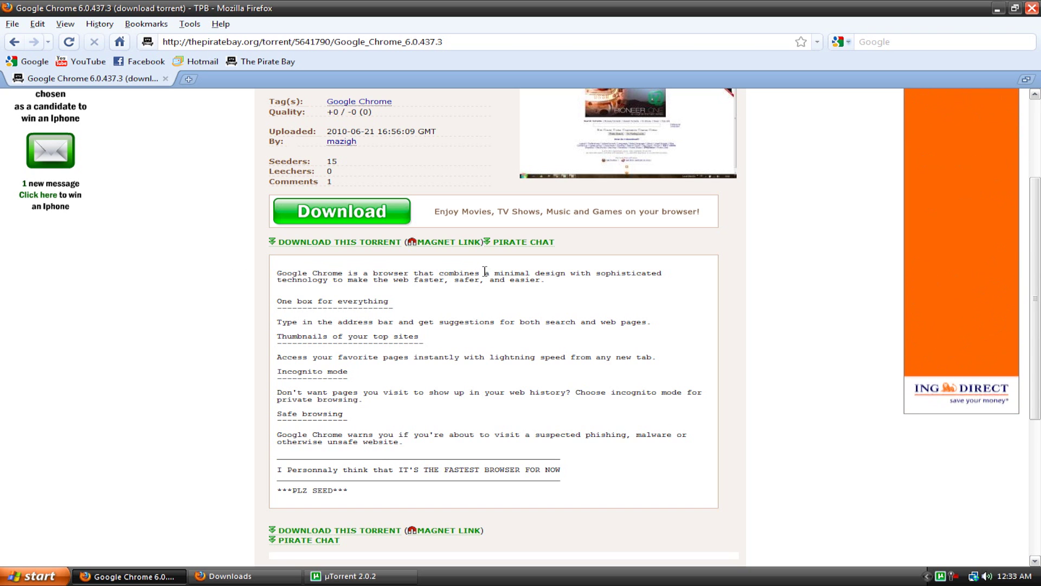
pyautogui.scroll(-5, 509, 271)
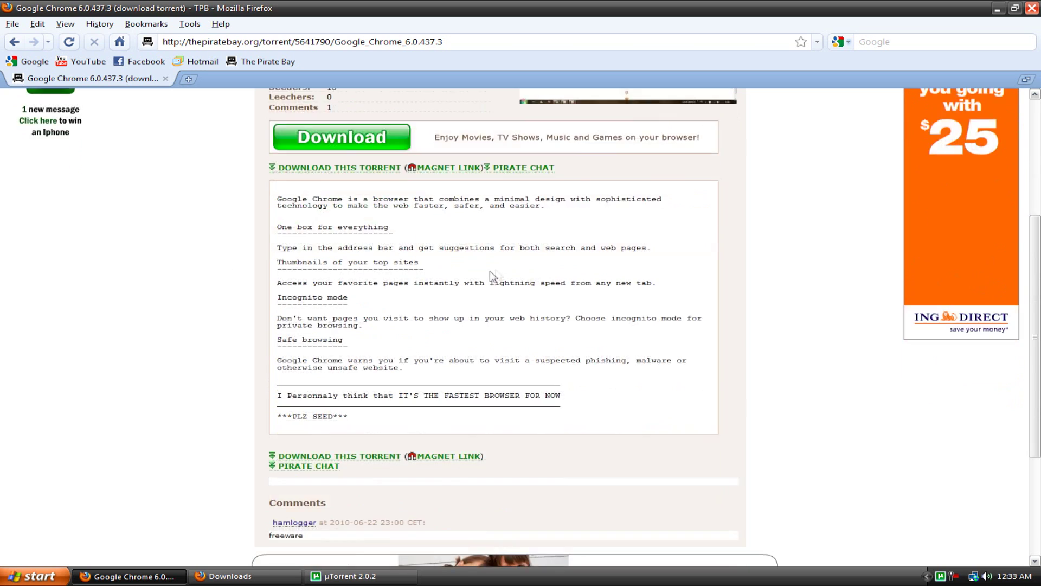
pyautogui.scroll(7, 242, 358)
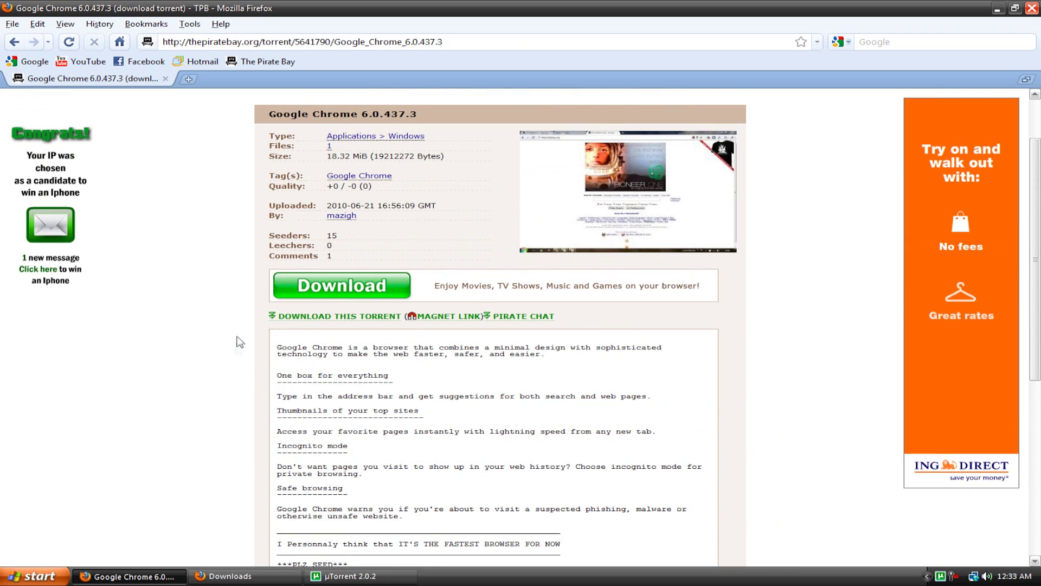
pyautogui.click(315, 317)
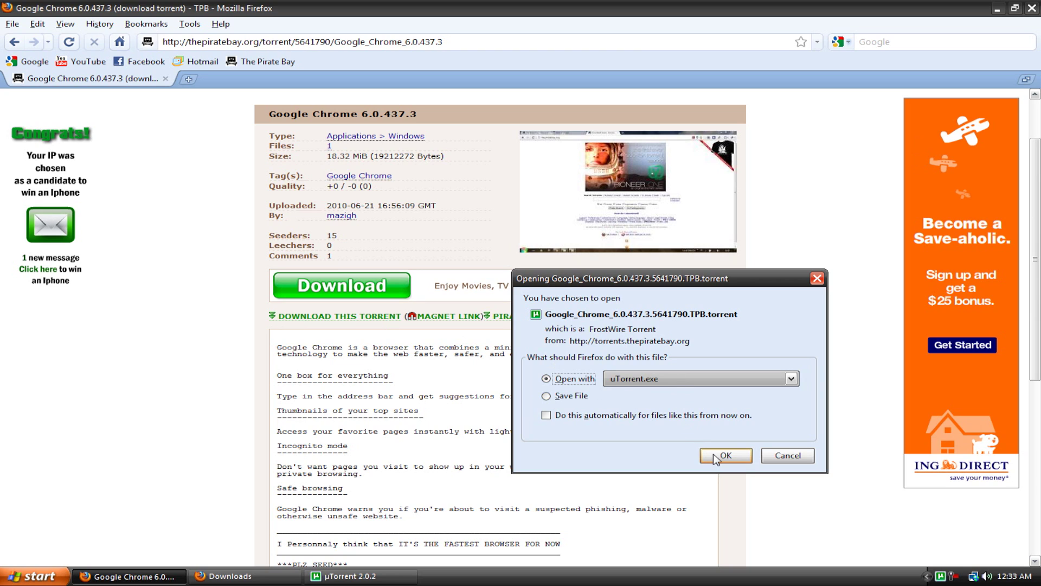
# - Choose µTorrent as the application to open the torrent file
pyautogui.click(672, 379)
pyautogui.click(645, 427)
pyautogui.scroll(-5, 769, 347)
pyautogui.scroll(5, 770, 347)
pyautogui.click(661, 317)
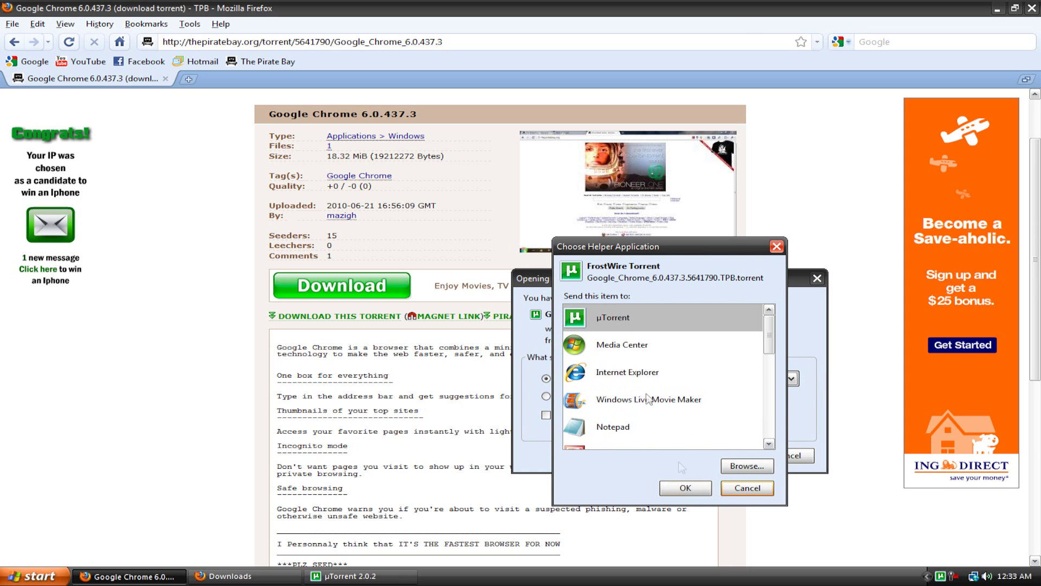
# - Confirm µTorrent as handler and add chrome_installer 6.0.437.3.exe (18.3 MB) to start downloading
pyautogui.click(685, 488)
pyautogui.click(727, 456)
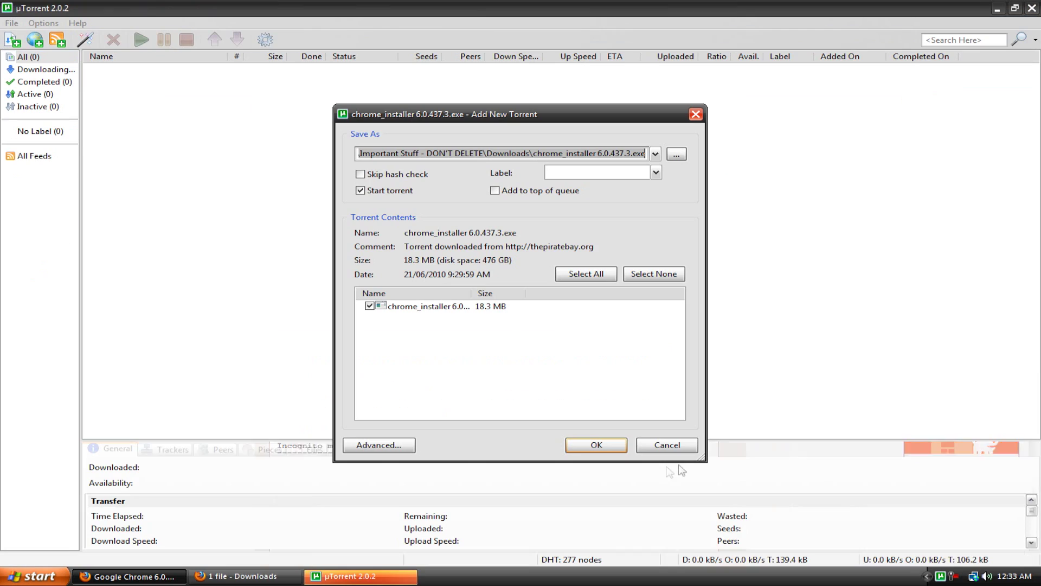
pyautogui.click(597, 444)
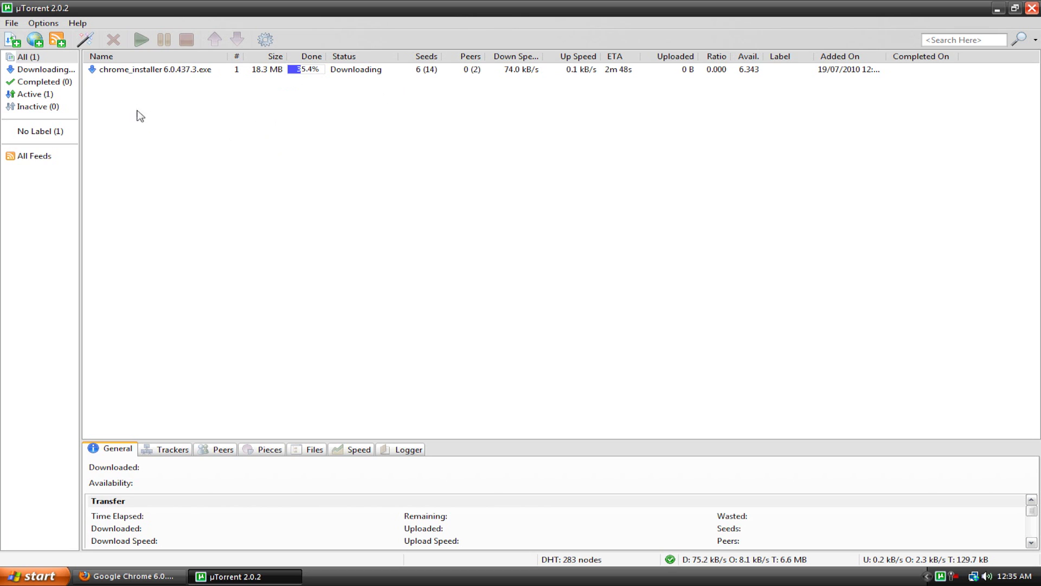
# - Pause the chrome_installer 6.0.437.3.exe torrent from its context menu
pyautogui.rightClick(140, 71)
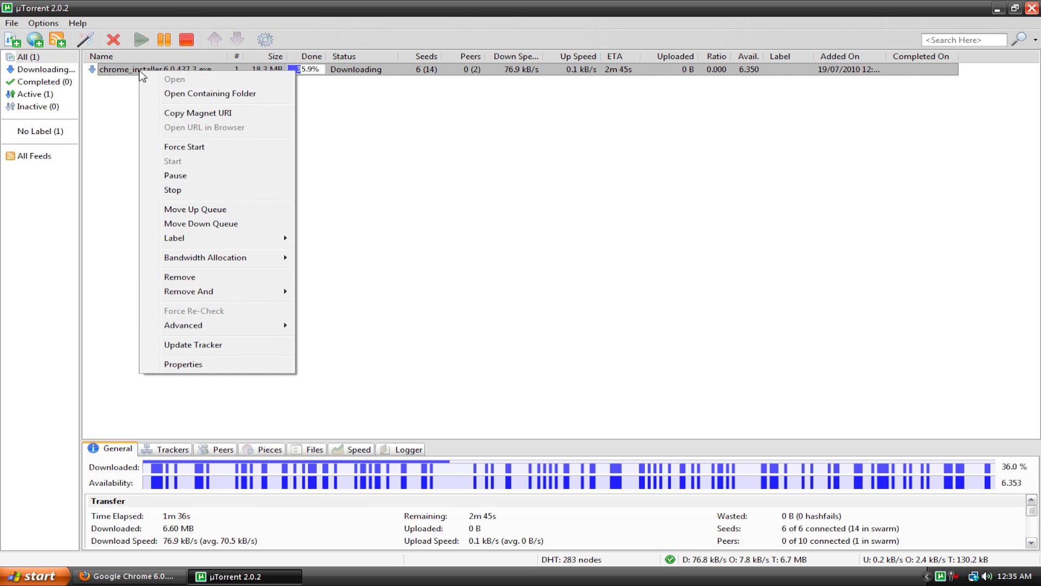
pyautogui.click(173, 178)
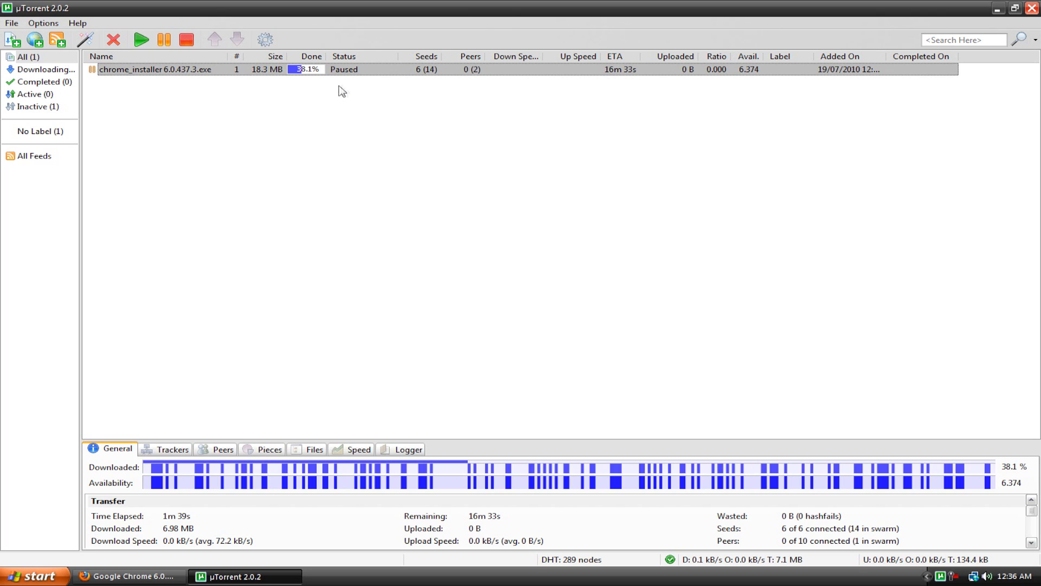
pyautogui.rightClick(191, 74)
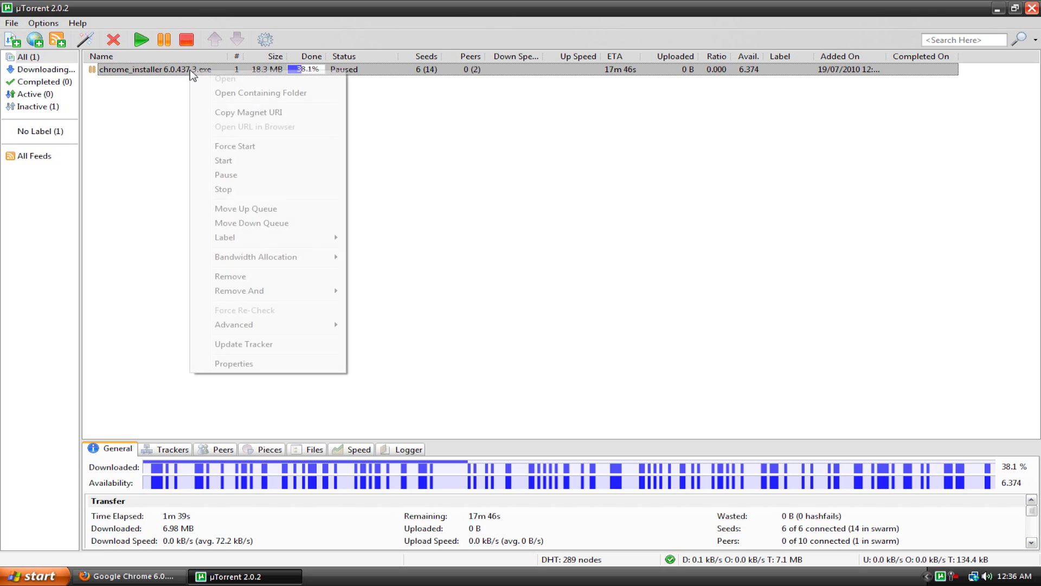
pyautogui.click(236, 94)
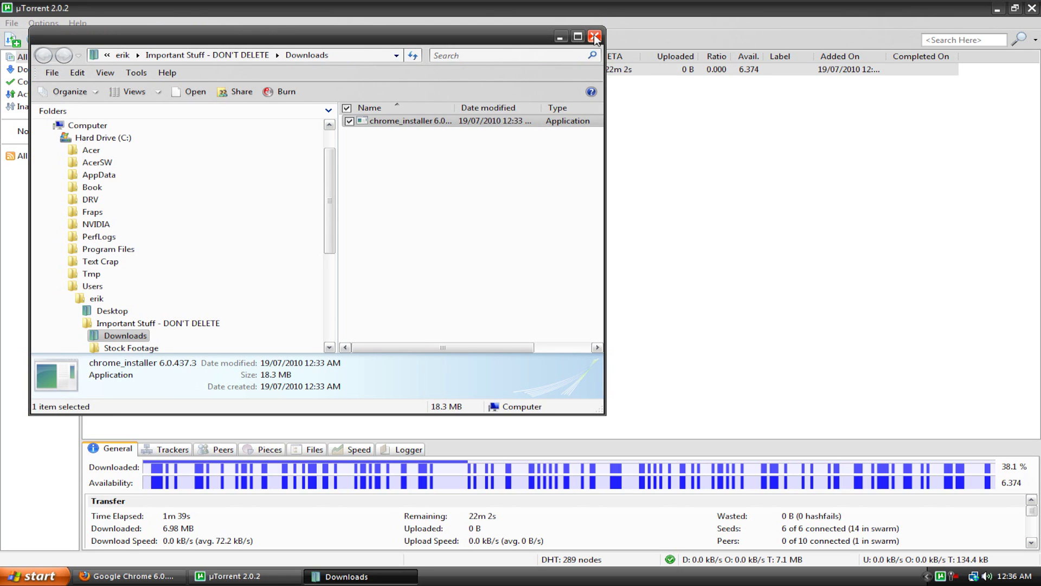
pyautogui.click(595, 37)
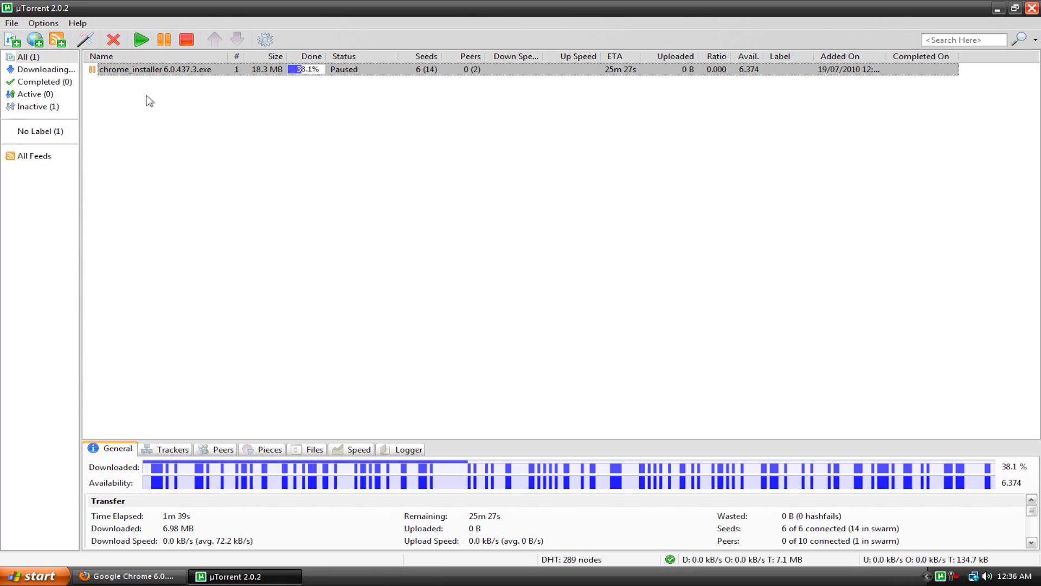
# - Delete the paused chrome_installer 6.0.437.3.exe torrent and confirm its removal
pyautogui.click(134, 72)
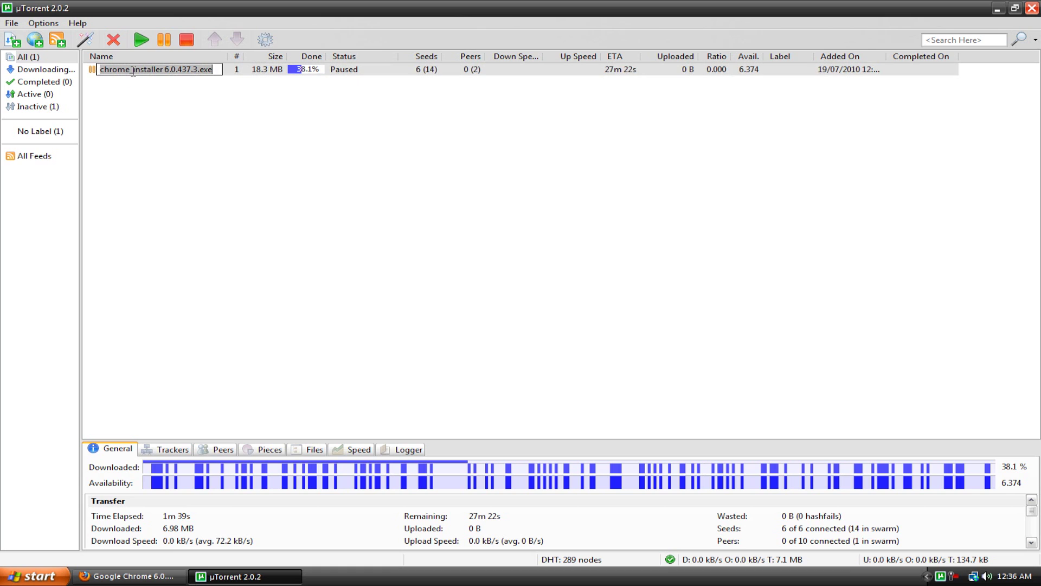
pyautogui.press('Escape')
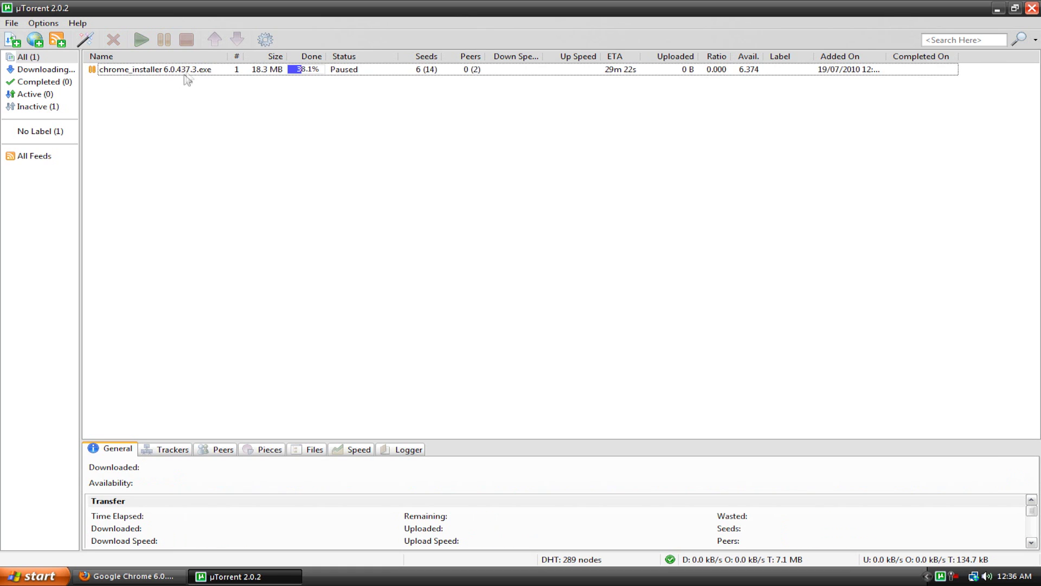
pyautogui.press('Delete')
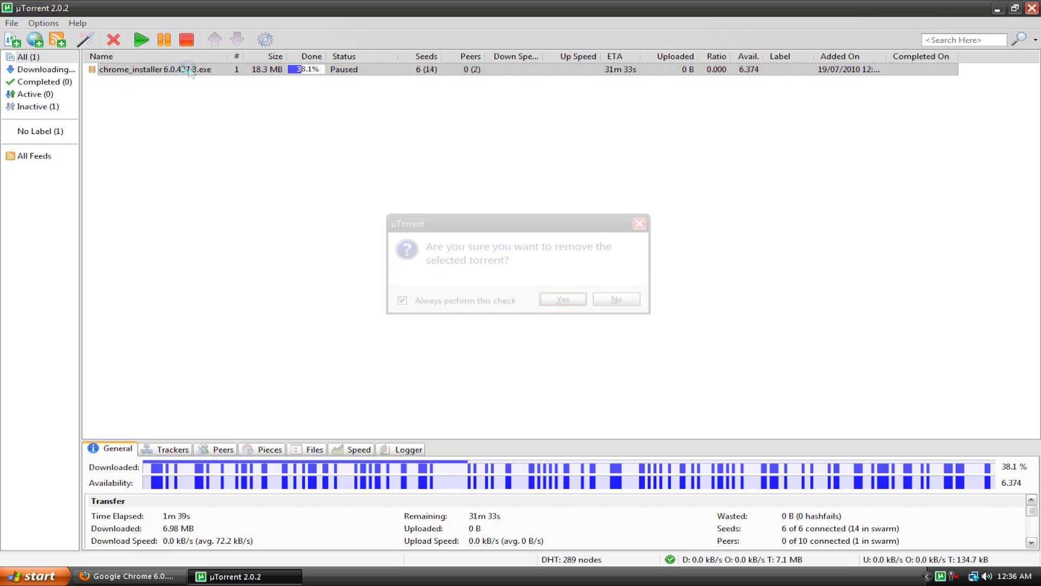
pyautogui.click(560, 299)
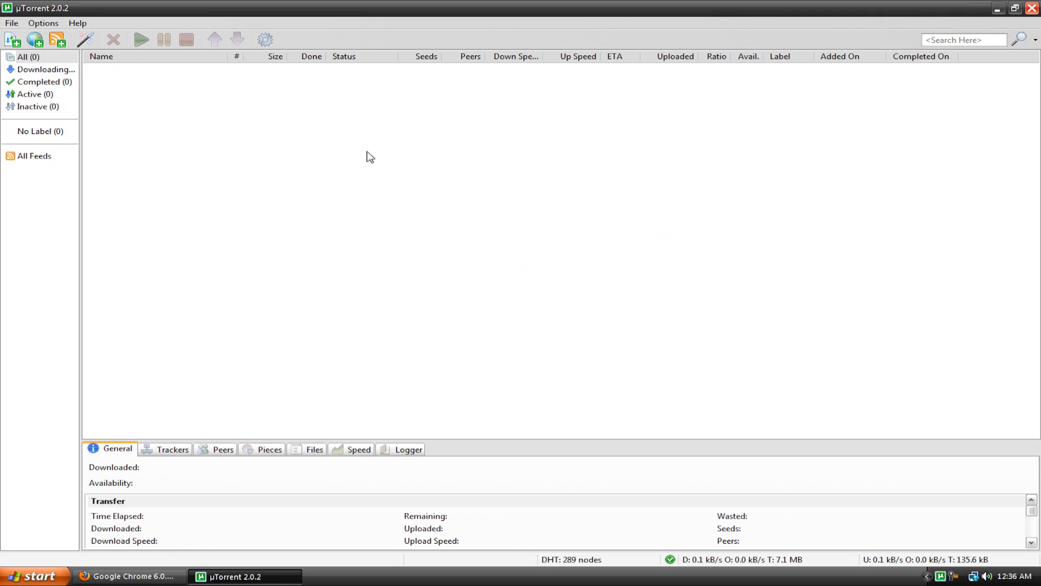